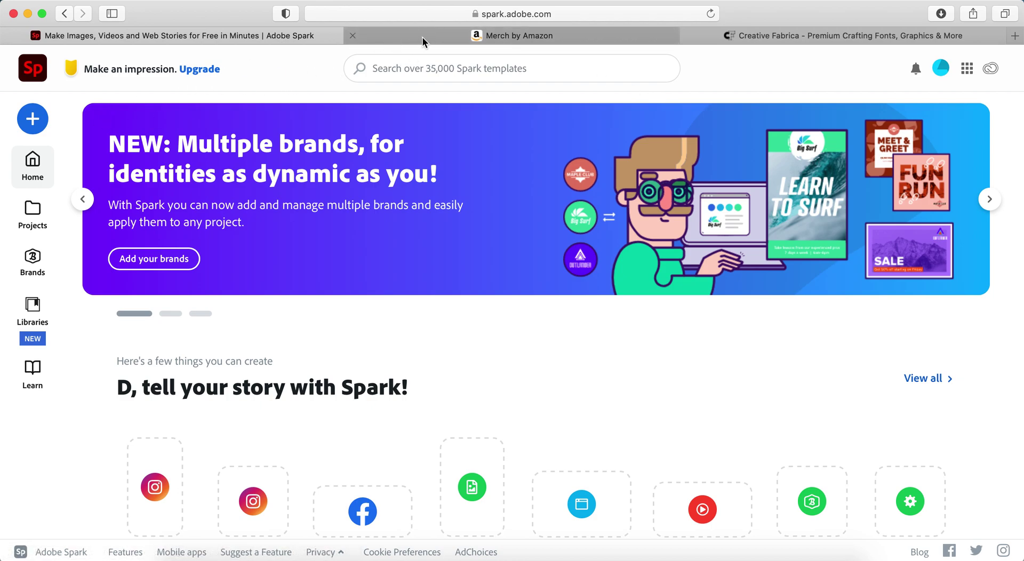
- Review the artwork specifications and print dimensions on the Merch by Amazon t-shirt template page
{"action": "mouse_move", "coordinate": [398, 34]}
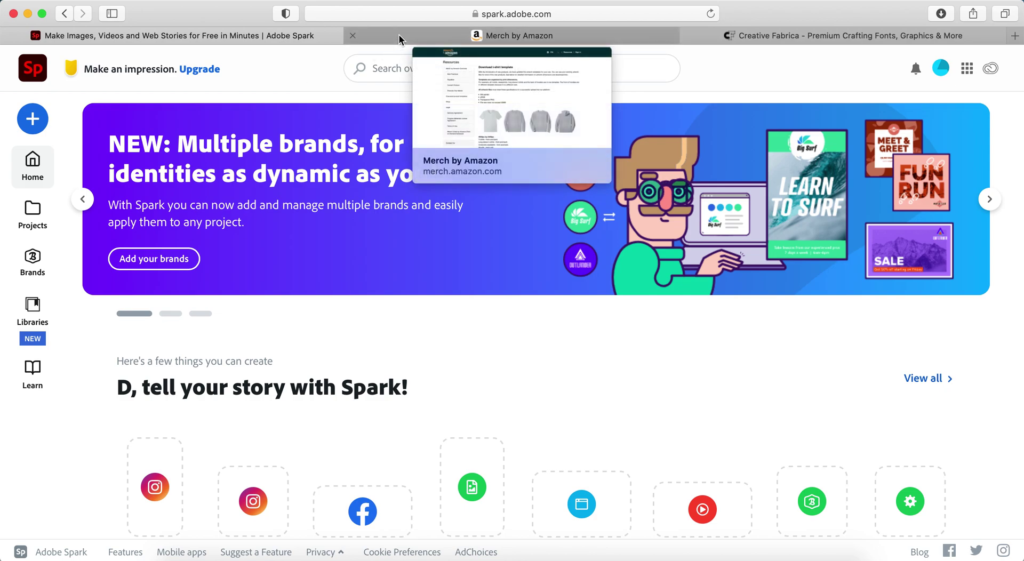
{"action": "left_click", "coordinate": [399, 34]}
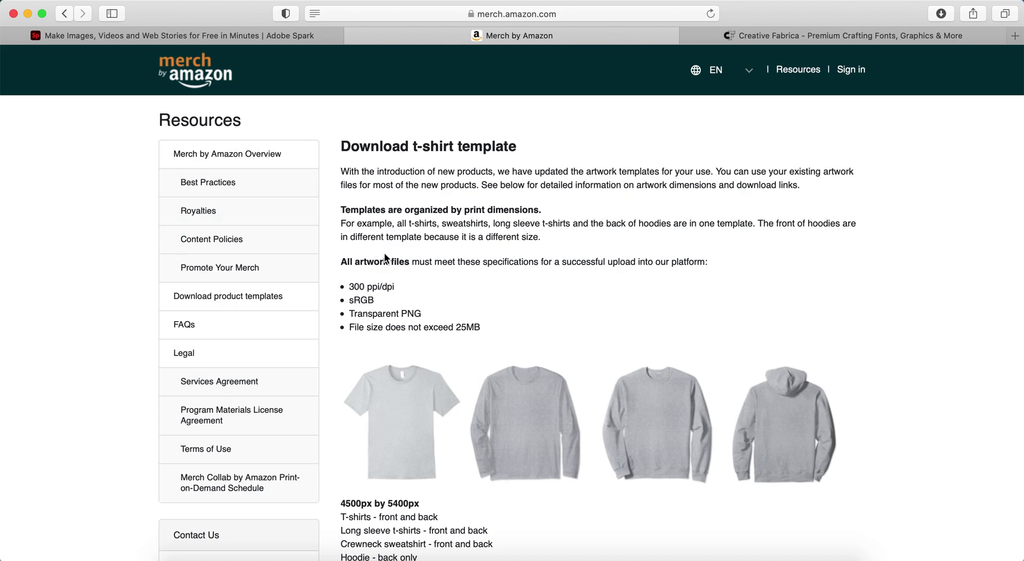
{"action": "scroll", "coordinate": [327, 355], "scroll_direction": "down", "scroll_amount": 2}
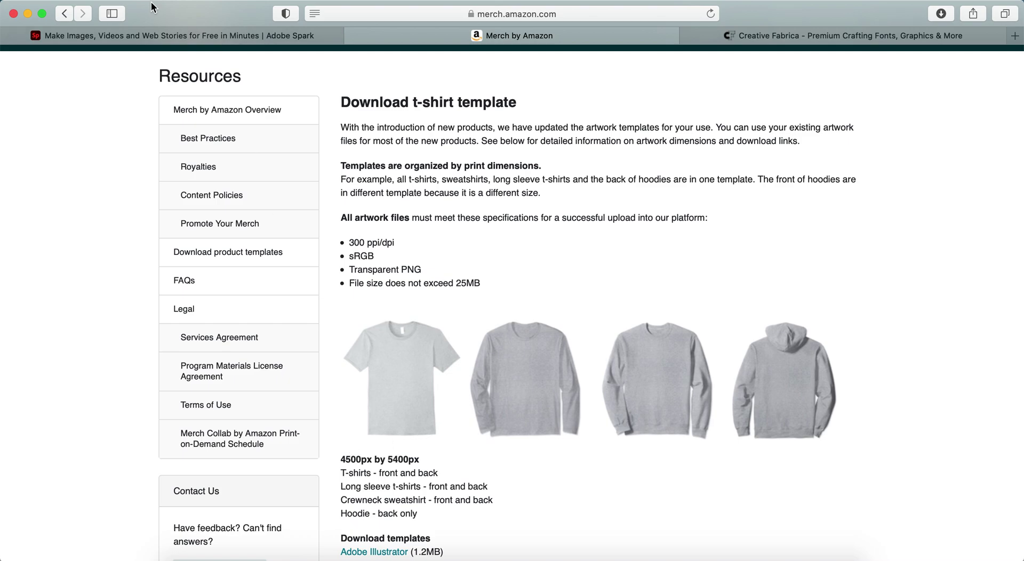
- Switch to Adobe Spark and create a custom size graphic 4500 px wide by 5400 px high
{"action": "left_click", "coordinate": [154, 36]}
{"action": "left_click", "coordinate": [35, 130]}
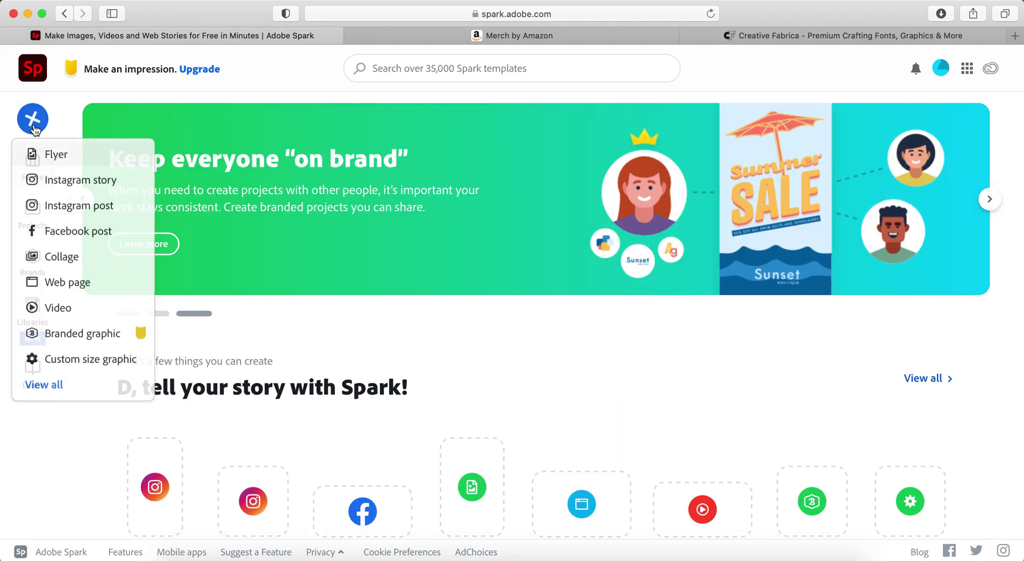
{"action": "left_click", "coordinate": [59, 359]}
{"action": "double_click", "coordinate": [409, 347]}
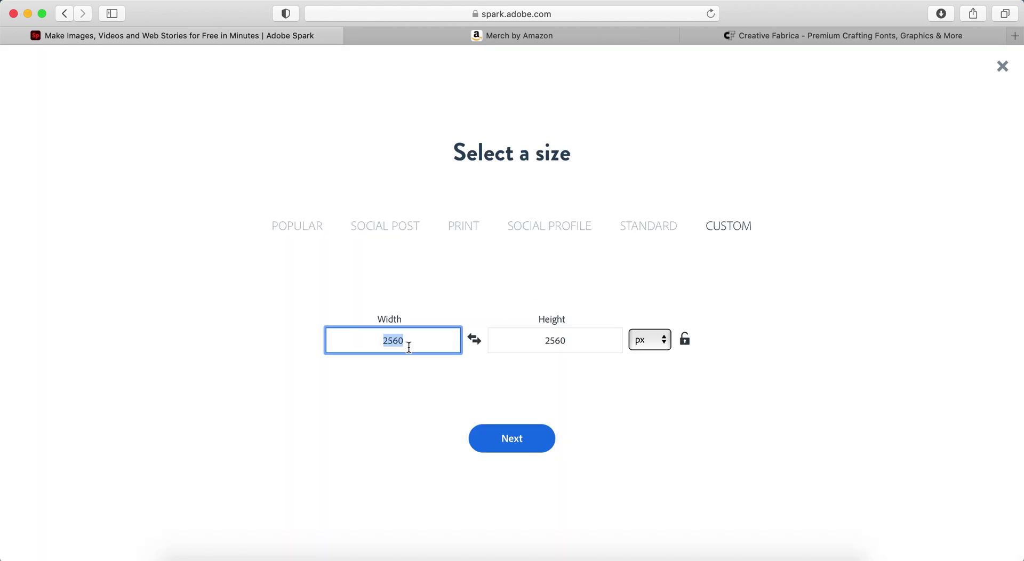
{"action": "type", "text": "4500"}
{"action": "double_click", "coordinate": [557, 342]}
{"action": "type", "text": "5400"}
{"action": "left_click", "coordinate": [512, 446]}
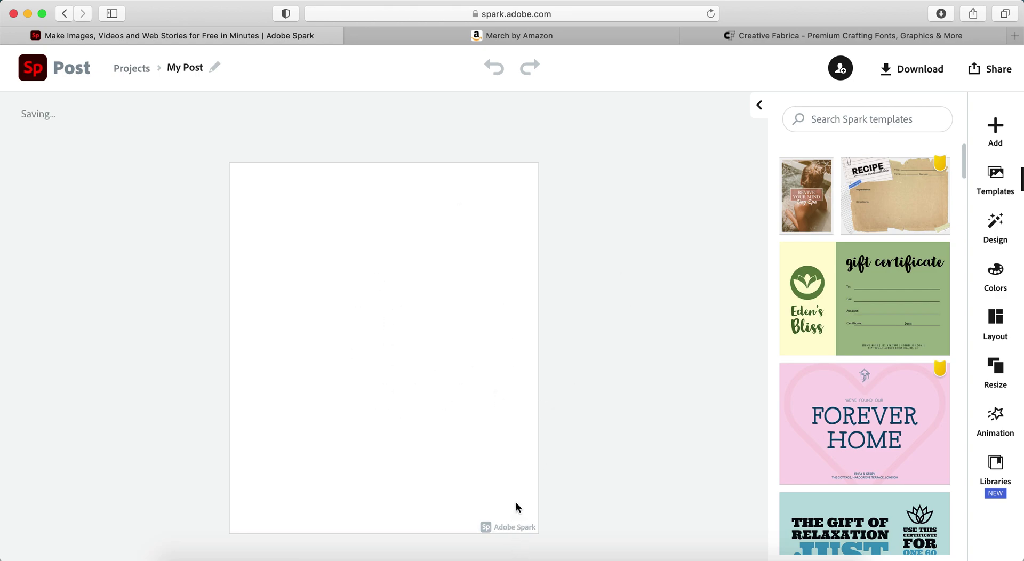
- Remove the Adobe Spark watermark from this project only
{"action": "left_click", "coordinate": [503, 532]}
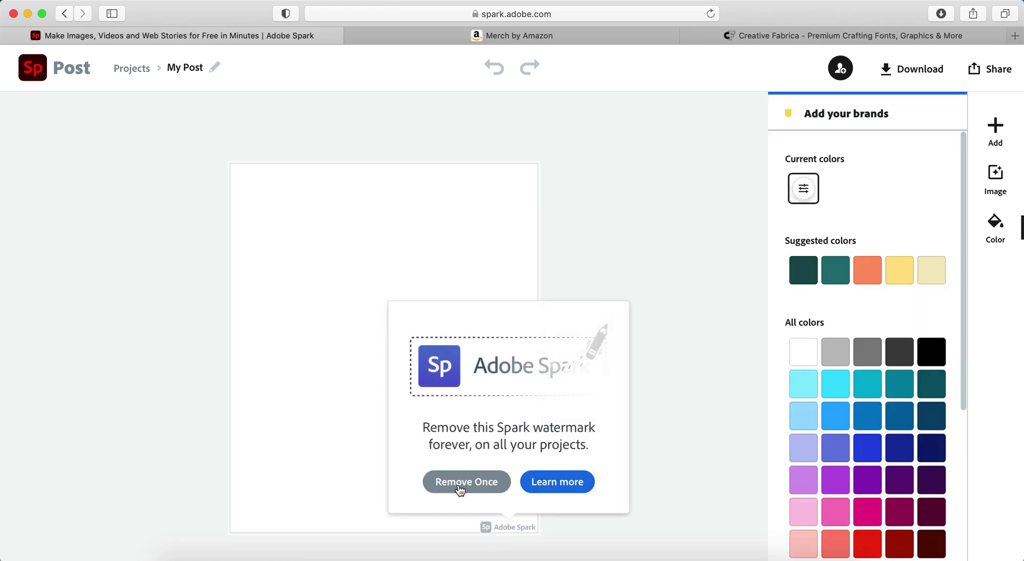
{"action": "left_click", "coordinate": [461, 488]}
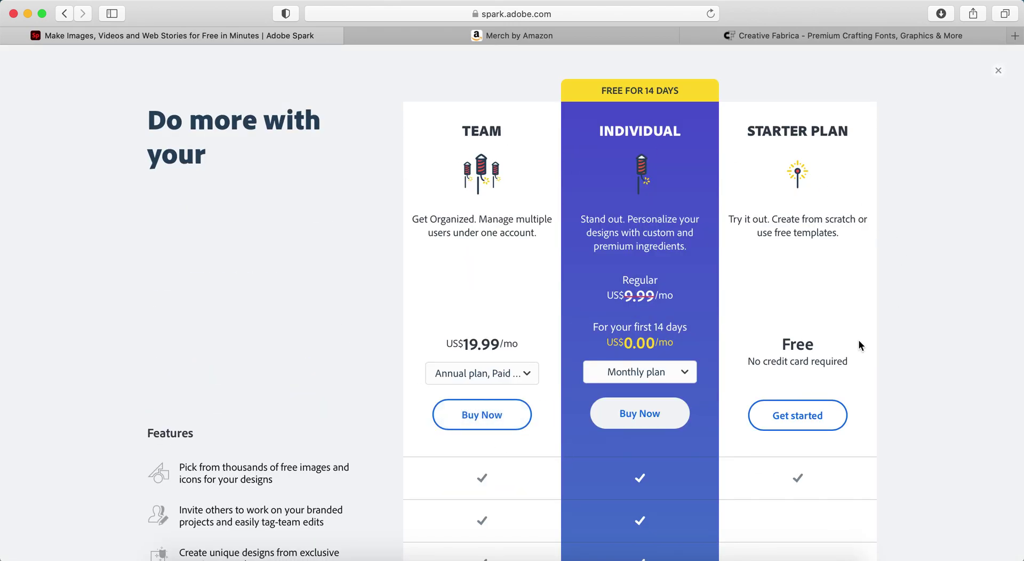
- Compare the features of the Team, Individual and Starter plans, and return to the blank post
{"action": "scroll", "coordinate": [876, 402], "scroll_direction": "down", "scroll_amount": 5}
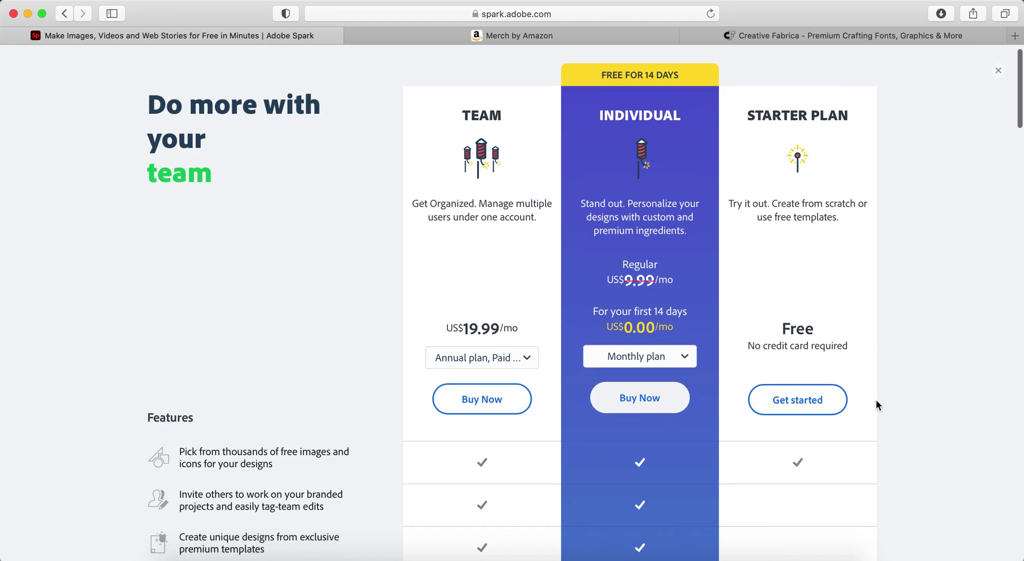
{"action": "scroll", "coordinate": [876, 399], "scroll_direction": "down", "scroll_amount": 5}
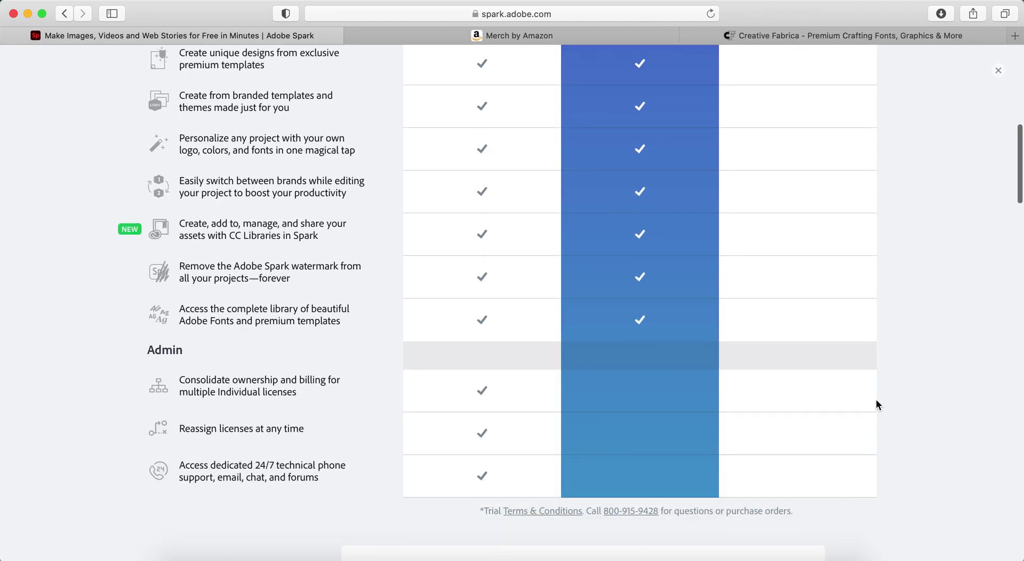
{"action": "scroll", "coordinate": [504, 392], "scroll_direction": "up", "scroll_amount": 10}
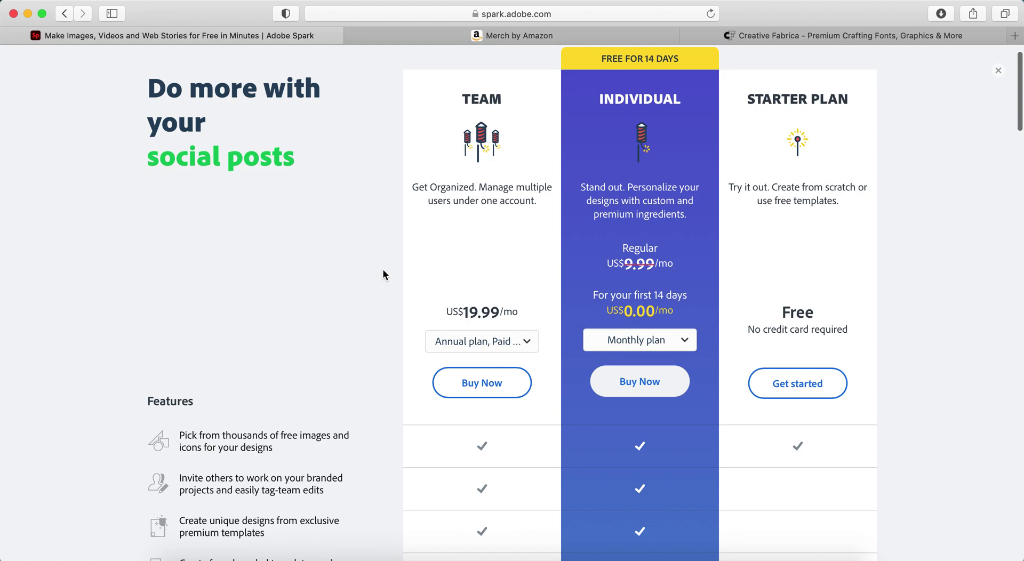
{"action": "scroll", "coordinate": [352, 457], "scroll_direction": "down", "scroll_amount": 6}
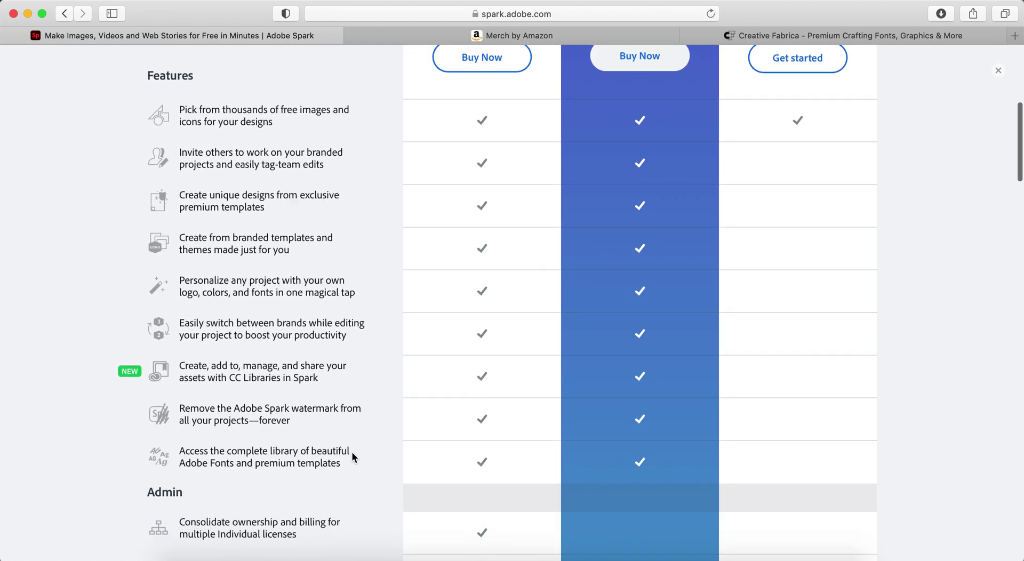
{"action": "scroll", "coordinate": [351, 451], "scroll_direction": "down", "scroll_amount": 4}
{"action": "scroll", "coordinate": [407, 331], "scroll_direction": "up", "scroll_amount": 11}
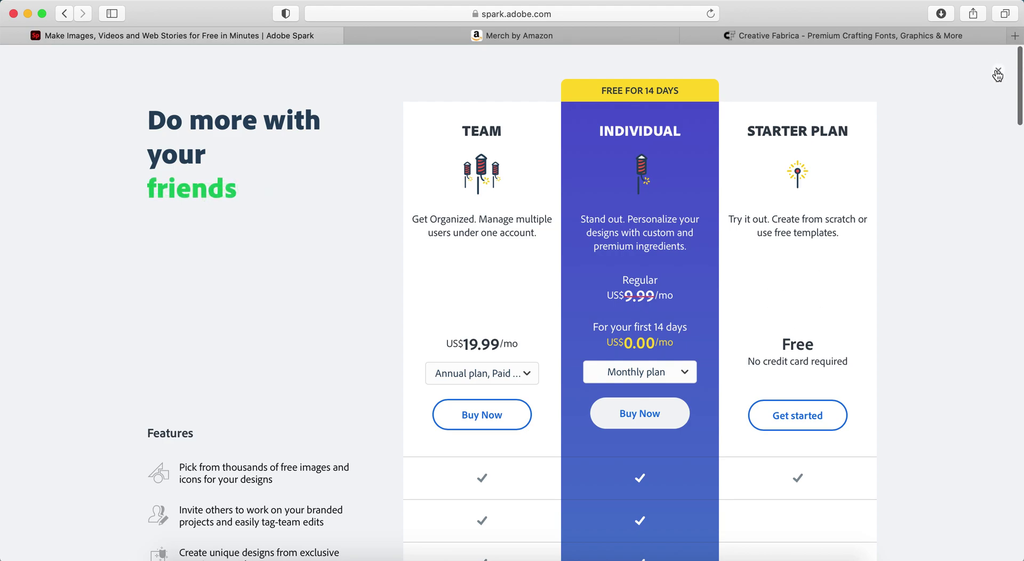
{"action": "left_click", "coordinate": [996, 73]}
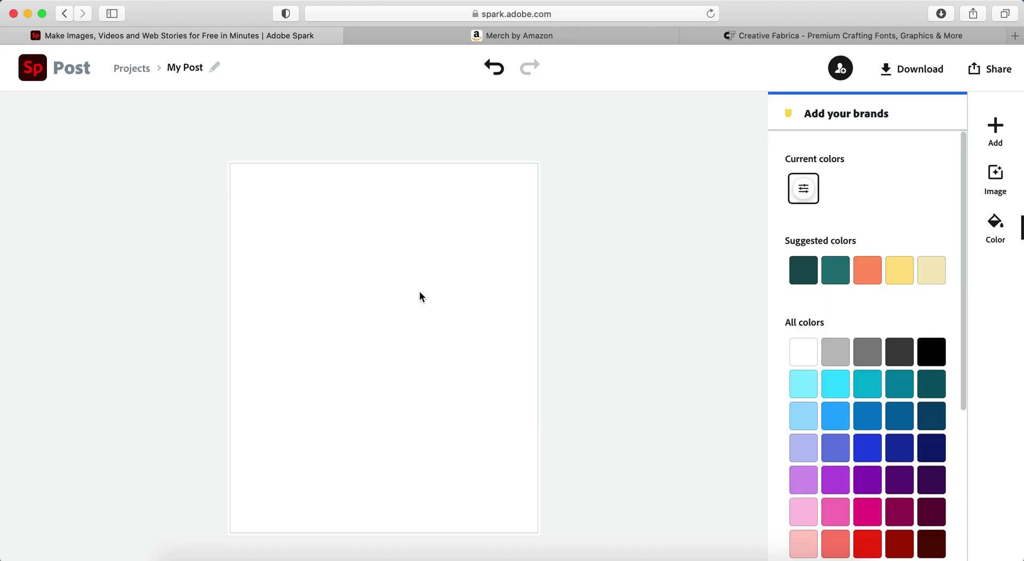
- Add a text block from scratch reading "Real men obey the law!"
{"action": "left_click", "coordinate": [996, 130]}
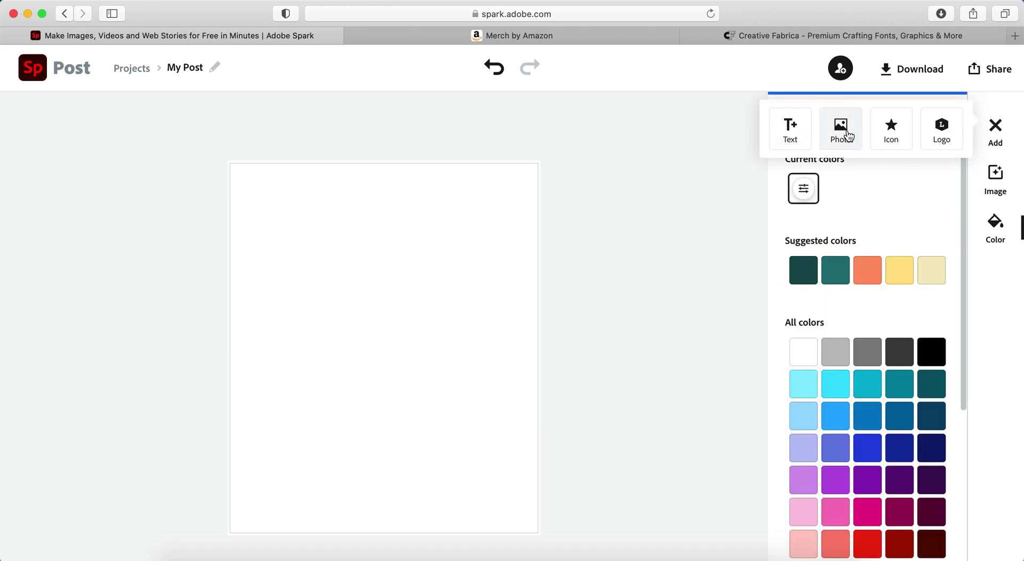
{"action": "left_click", "coordinate": [790, 131]}
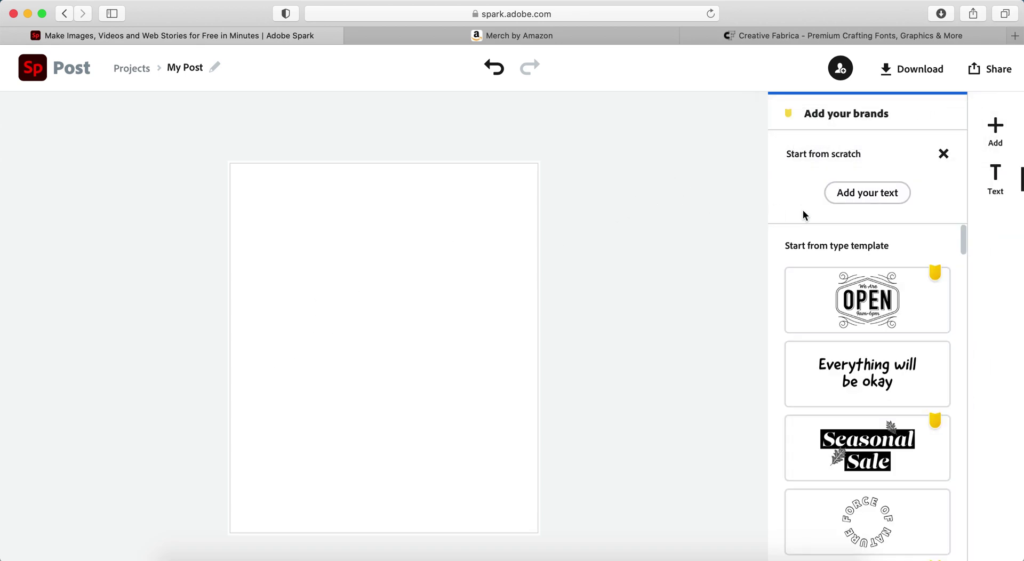
{"action": "left_click", "coordinate": [869, 192]}
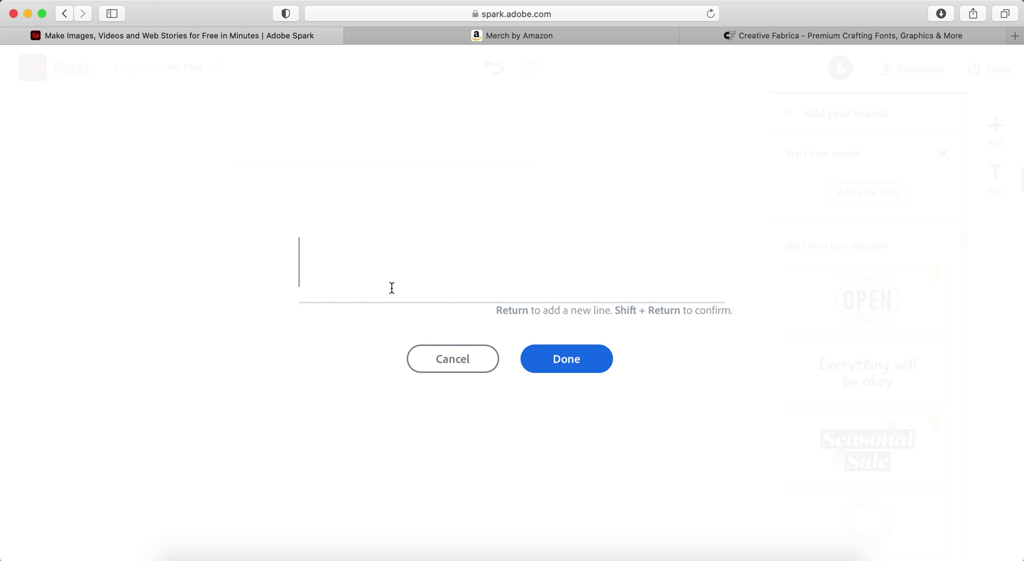
{"action": "type", "text": "Real M"}
{"action": "key", "text": "BackSpace"}
{"action": "type", "text": "men"}
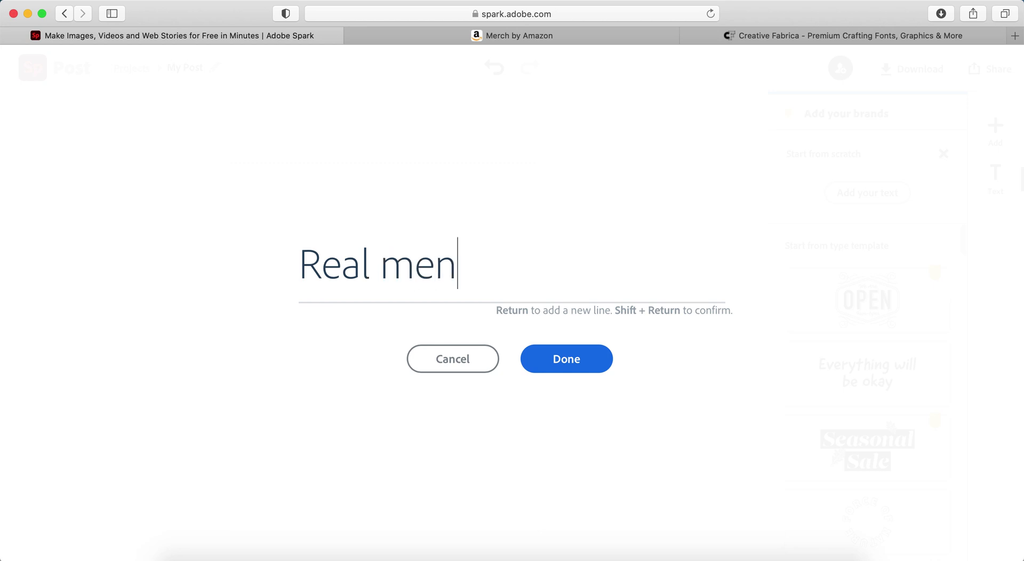
{"action": "type", "text": " obey the lawy"}
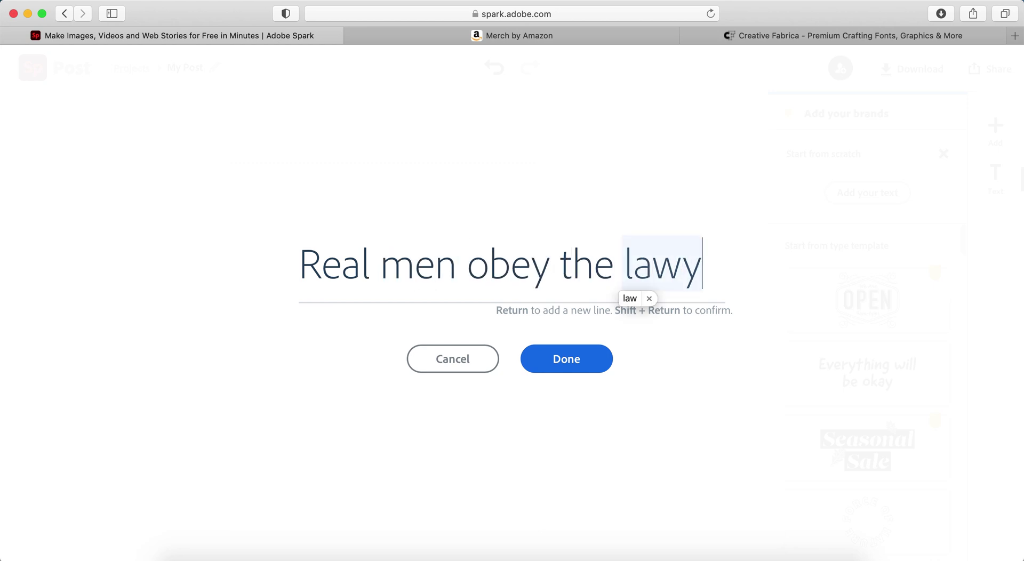
{"action": "key", "text": "BackSpace"}
{"action": "type", "text": "!"}
{"action": "left_click", "coordinate": [547, 370]}
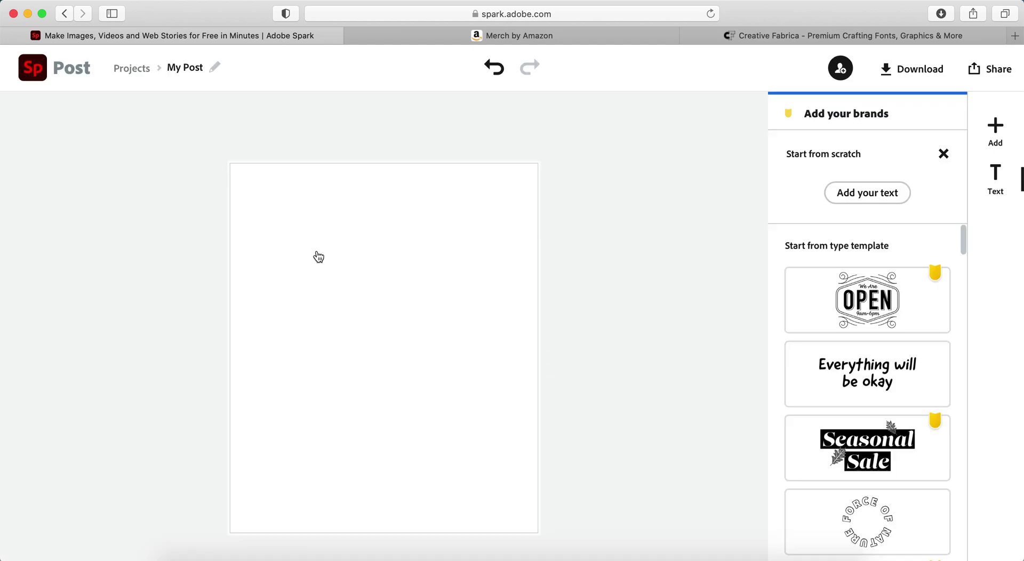
- Resize the text block to about size 729 on four lines and centre it horizontally against the canvas's upper edge
{"action": "left_click_drag", "start_coordinate": [442, 302], "coordinate": [520, 174]}
{"action": "left_click_drag", "start_coordinate": [339, 401], "coordinate": [320, 413]}
{"action": "left_click_drag", "start_coordinate": [410, 336], "coordinate": [383, 338]}
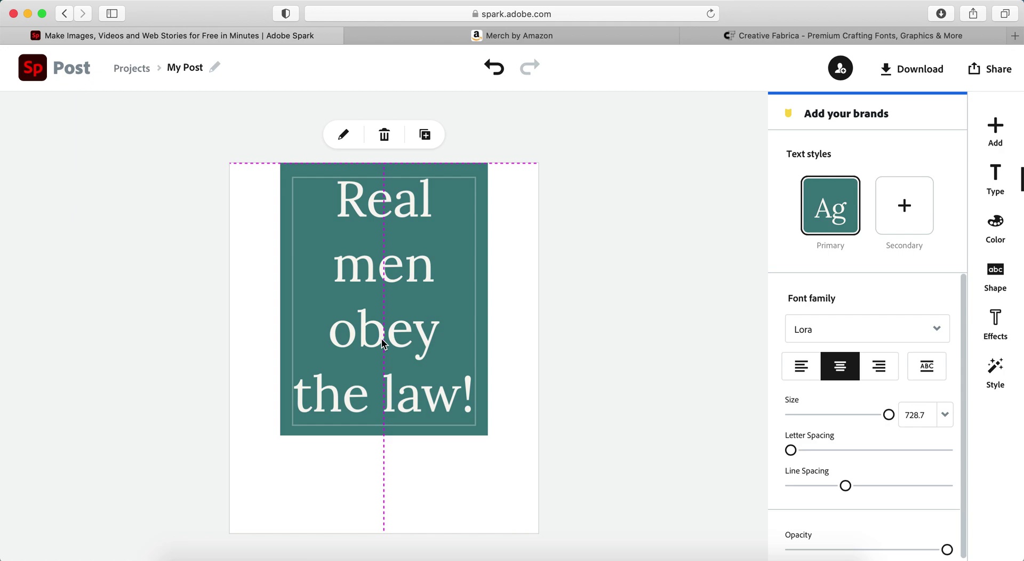
- Set the canvas background color to black
{"action": "left_click", "coordinate": [359, 473]}
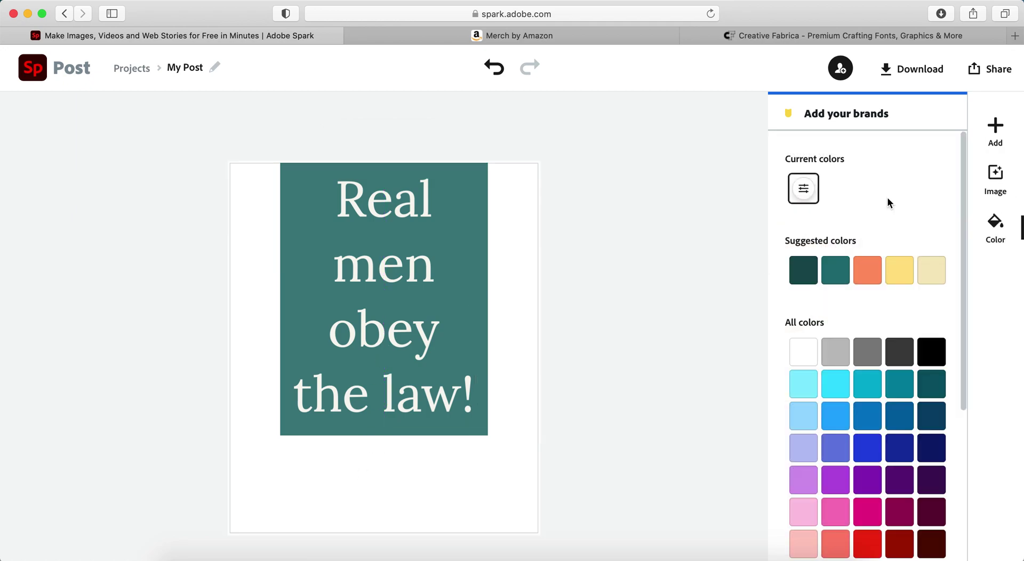
{"action": "left_click", "coordinate": [939, 351]}
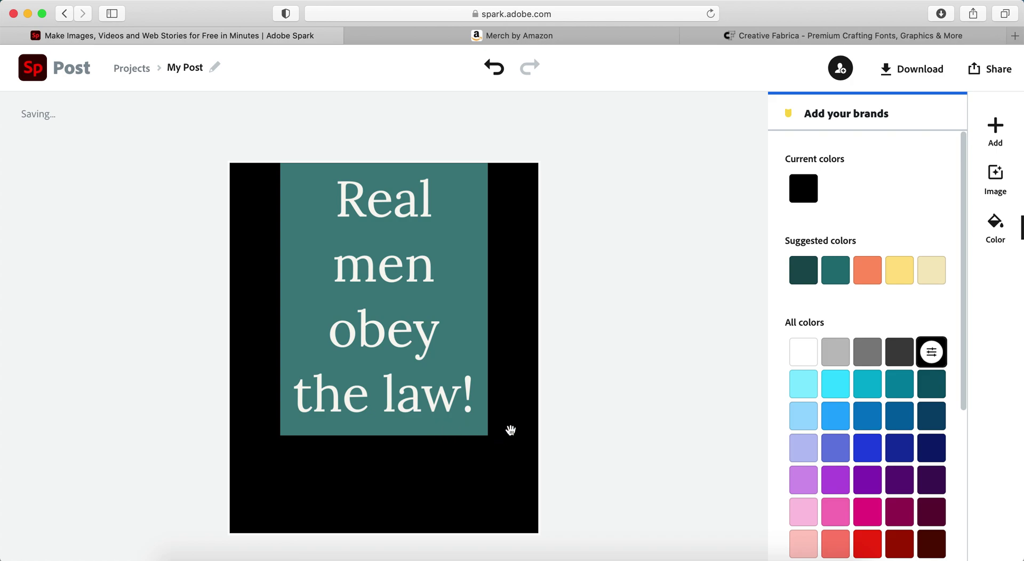
{"action": "left_click", "coordinate": [585, 302]}
{"action": "left_click", "coordinate": [494, 394]}
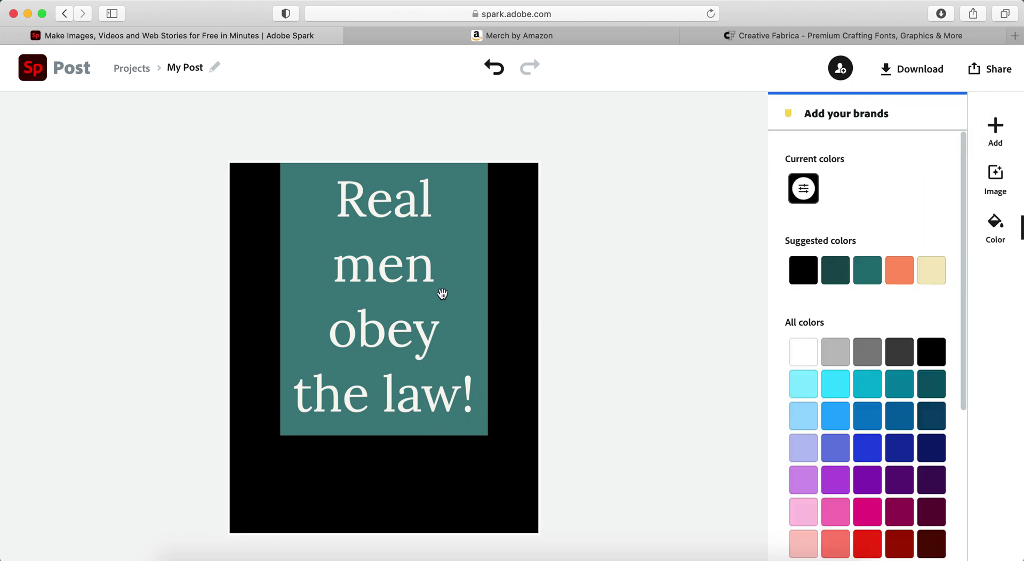
- Remove the backing shape behind the "Real men obey the law!" text
{"action": "left_click", "coordinate": [457, 326]}
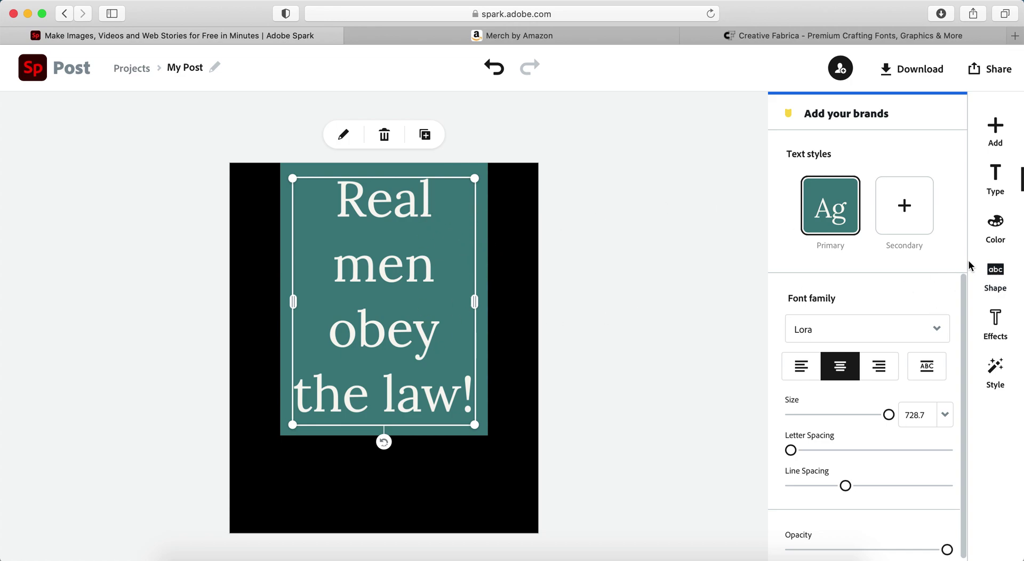
{"action": "left_click", "coordinate": [995, 275]}
{"action": "scroll", "coordinate": [867, 423], "scroll_direction": "up", "scroll_amount": 1}
{"action": "scroll", "coordinate": [805, 355], "scroll_direction": "up", "scroll_amount": 3}
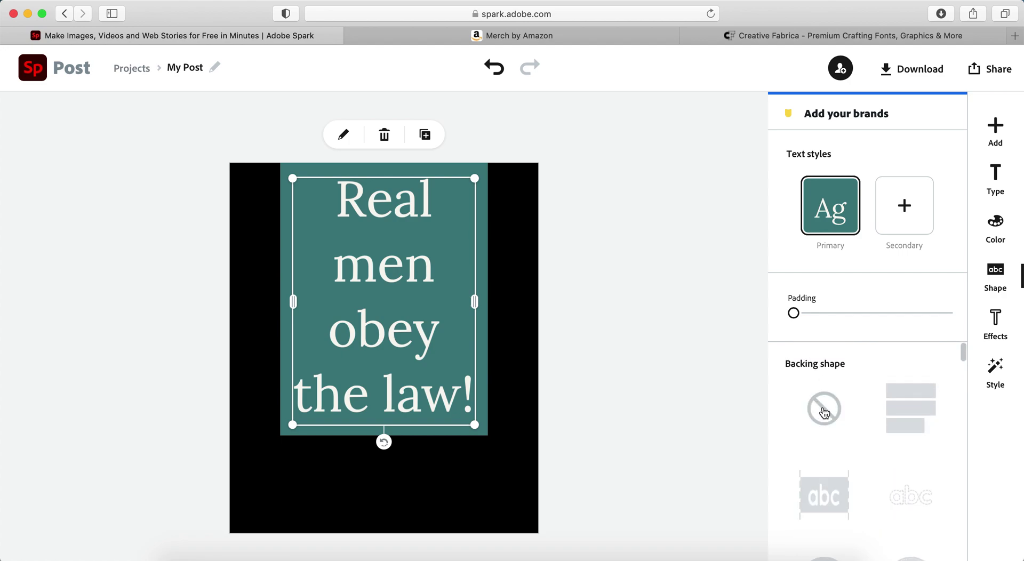
{"action": "left_click", "coordinate": [824, 410]}
{"action": "left_click", "coordinate": [621, 353]}
- Reshape the text block into five stacked lines at about size 711, centred horizontally on the canvas
{"action": "left_click", "coordinate": [395, 290]}
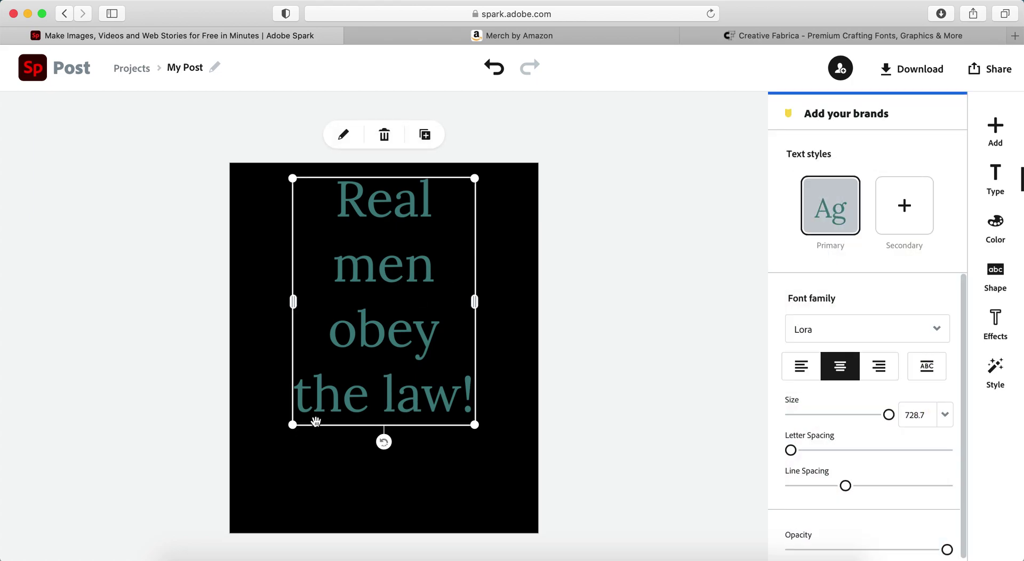
{"action": "left_click_drag", "start_coordinate": [292, 424], "coordinate": [312, 484]}
{"action": "left_click_drag", "start_coordinate": [401, 324], "coordinate": [400, 327]}
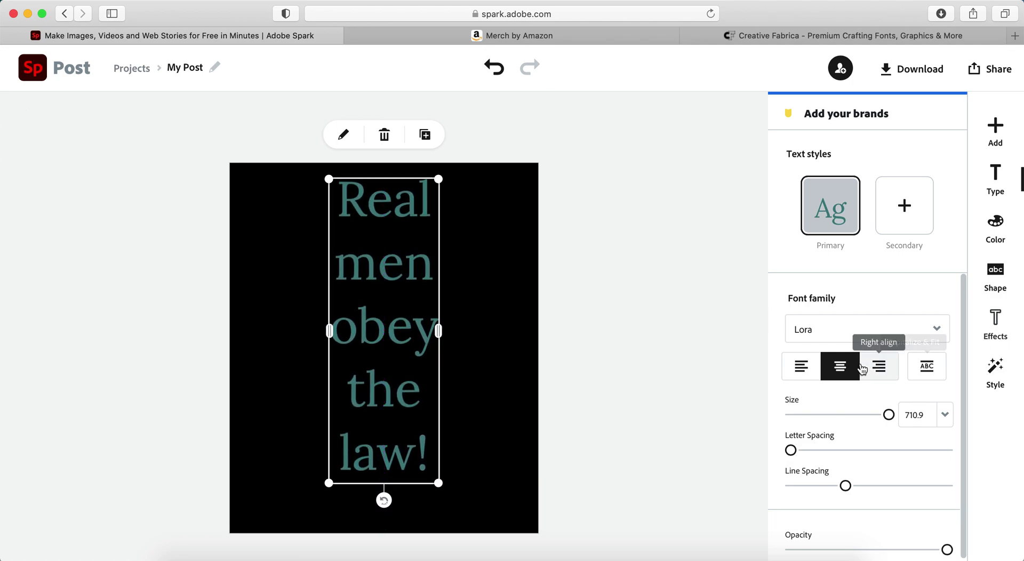
- Tighten the text's line spacing to near its minimum and make each line fill the block's full width
{"action": "mouse_move", "coordinate": [791, 451]}
{"action": "left_mouse_down"}
{"action": "mouse_move", "coordinate": [842, 453]}
{"action": "mouse_move", "coordinate": [787, 449]}
{"action": "left_mouse_up"}
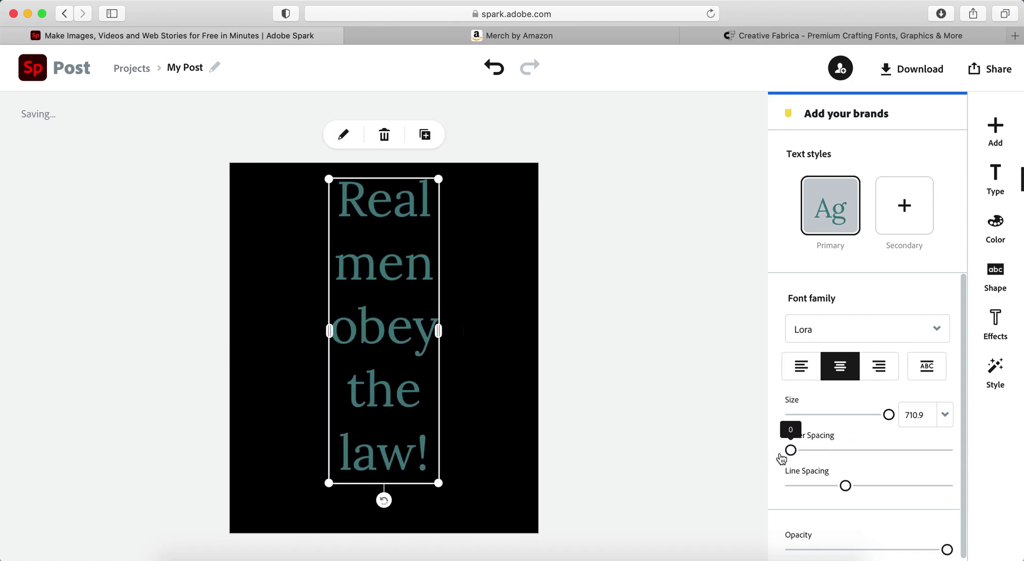
{"action": "left_click_drag", "start_coordinate": [845, 486], "coordinate": [796, 486]}
{"action": "left_click", "coordinate": [926, 366]}
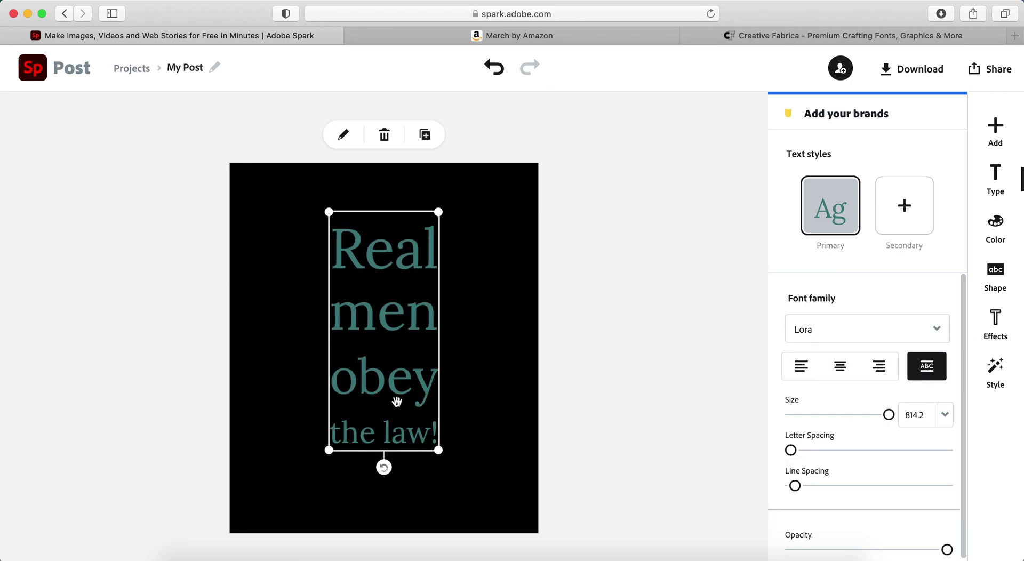
- Reshape the fitted text into a narrower five-line column at about size 599, centred horizontally on the canvas
{"action": "left_click_drag", "start_coordinate": [437, 451], "coordinate": [410, 483]}
{"action": "left_click_drag", "start_coordinate": [353, 360], "coordinate": [365, 333]}
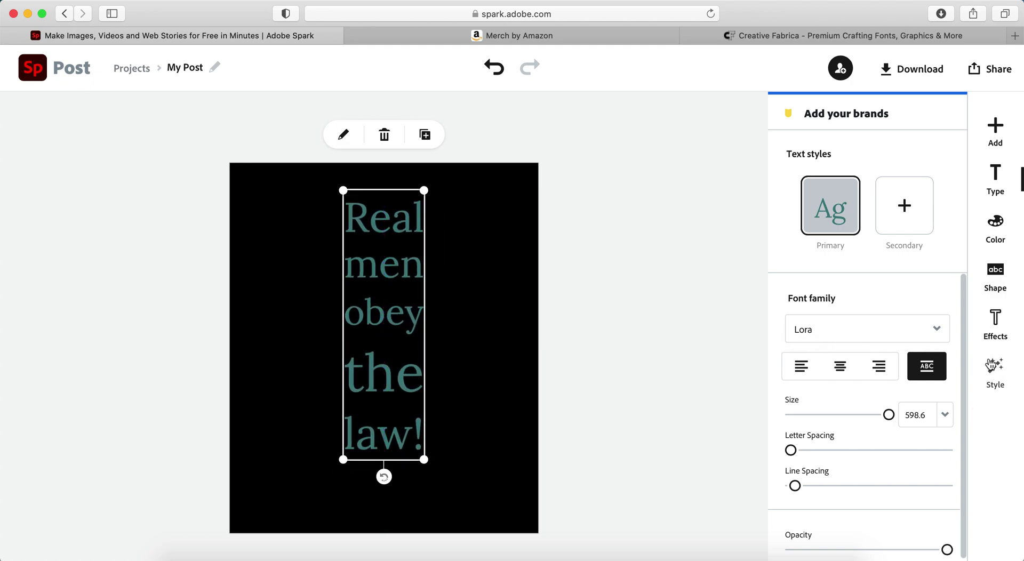
- Add a secondary text style and apply it to the word "Real" and the words "obey the"
{"action": "left_click", "coordinate": [996, 373]}
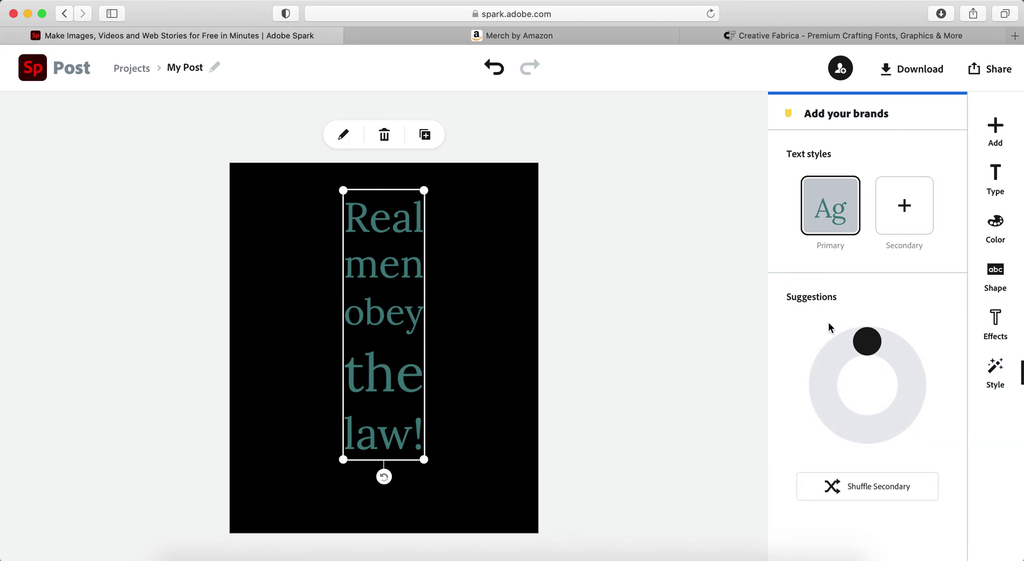
{"action": "left_click", "coordinate": [906, 211]}
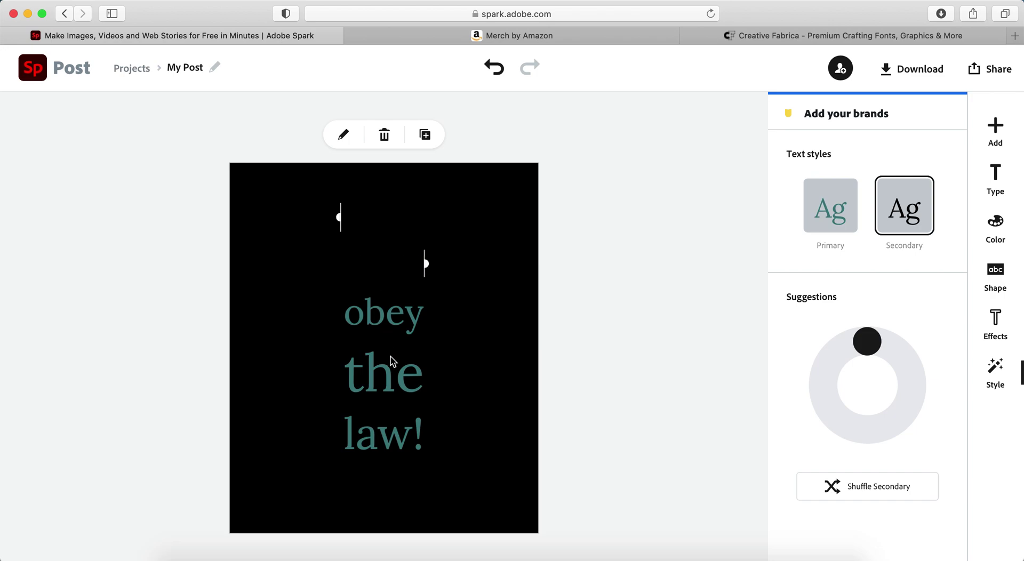
{"action": "left_click", "coordinate": [393, 373]}
{"action": "left_click_drag", "start_coordinate": [424, 263], "coordinate": [430, 210]}
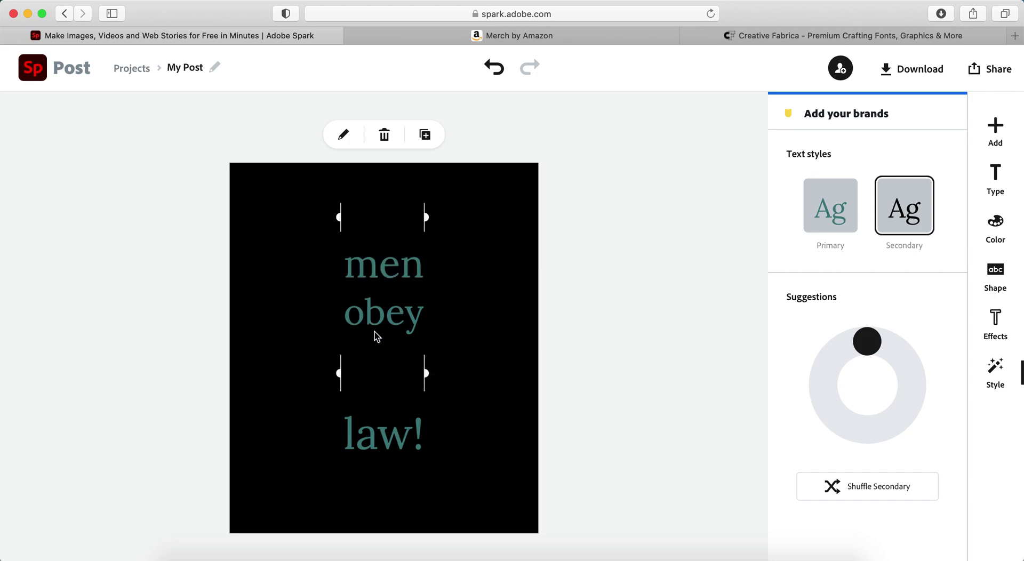
{"action": "left_click_drag", "start_coordinate": [340, 374], "coordinate": [342, 319]}
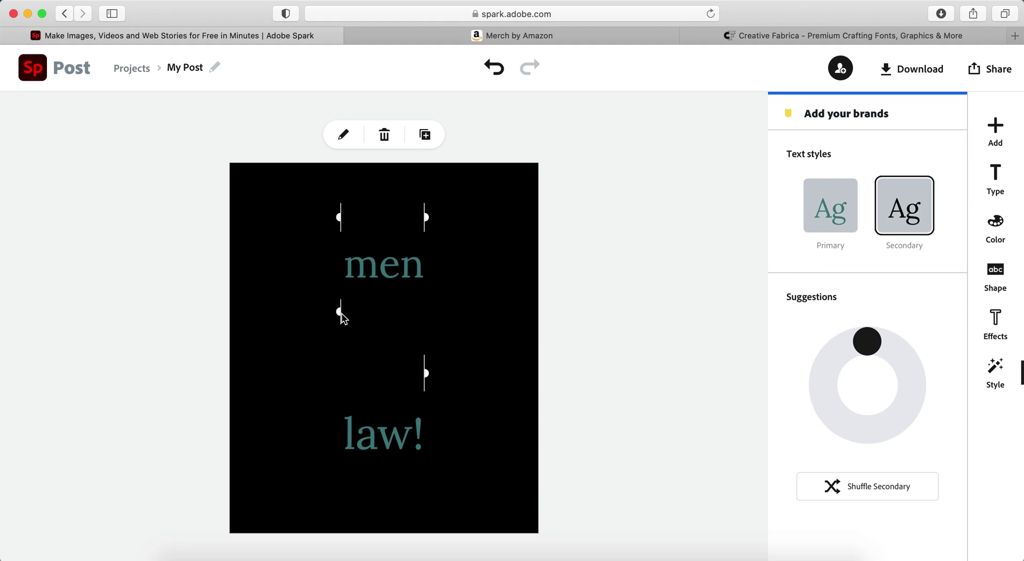
- Restyle the text with a style suggestion giving bold uppercase lettering in black and coral on a tall cream band
{"action": "mouse_move", "coordinate": [904, 216]}
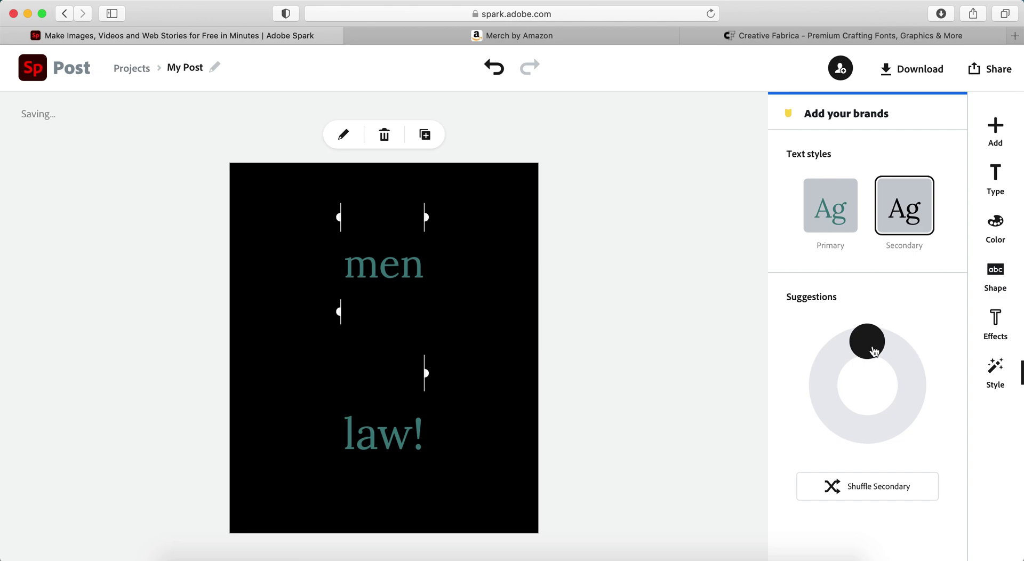
{"action": "left_click_drag", "start_coordinate": [873, 351], "coordinate": [923, 398]}
{"action": "left_click", "coordinate": [667, 349]}
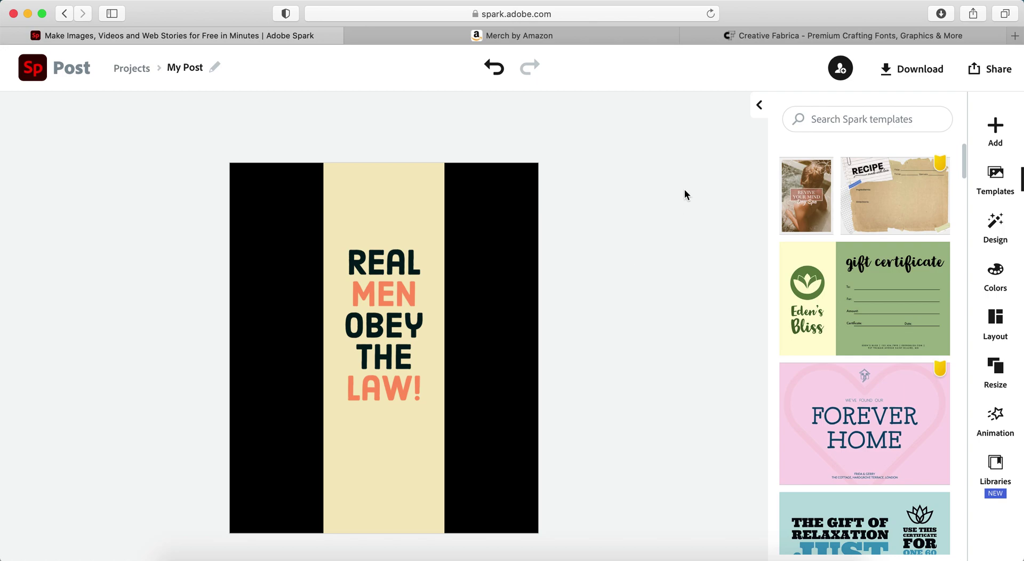
- Switch to the Creative Fabrica site, examine its font and graphics categories, and return to the Adobe Spark design
{"action": "left_click", "coordinate": [770, 36]}
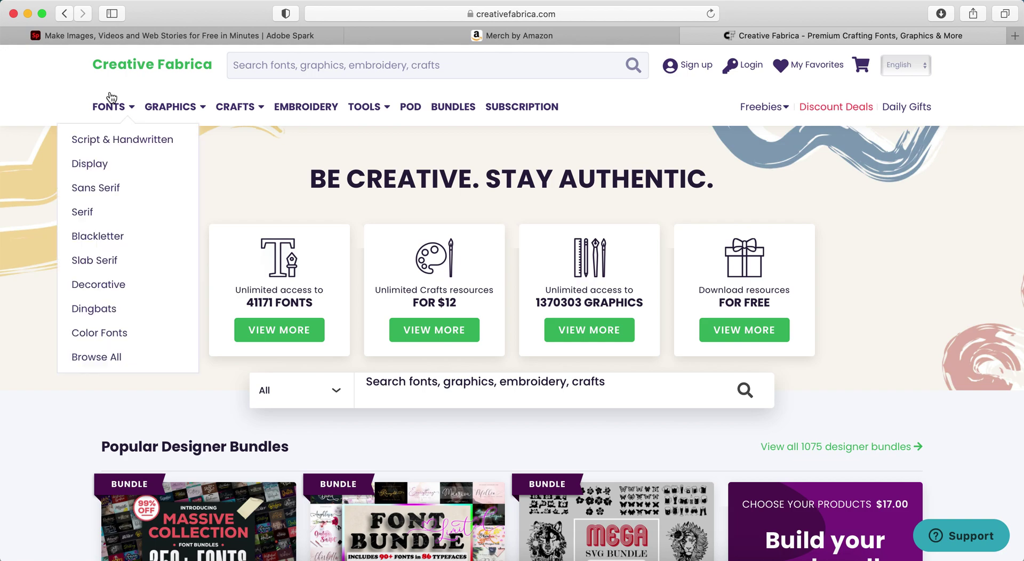
{"action": "mouse_move", "coordinate": [112, 106]}
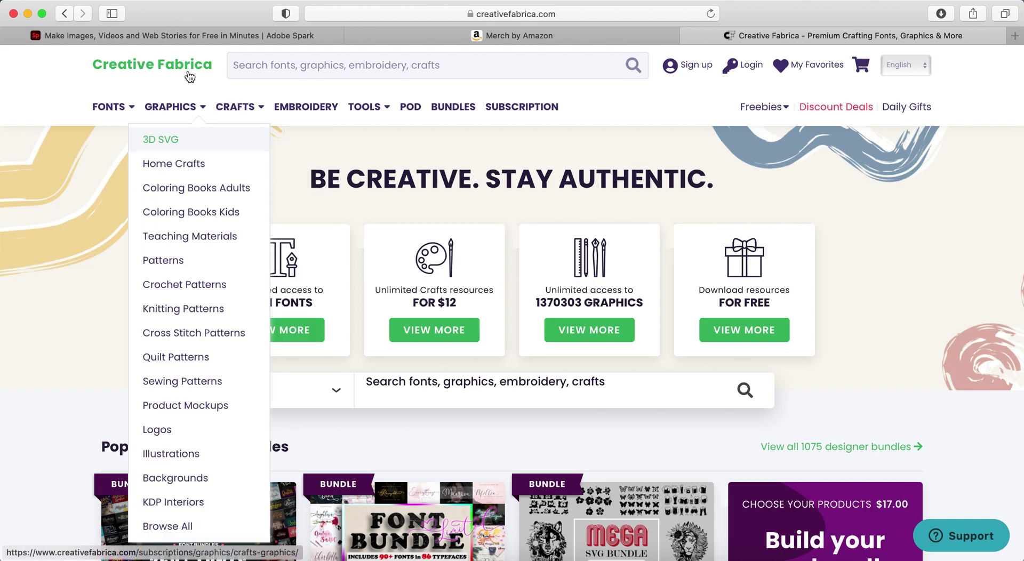
{"action": "mouse_move", "coordinate": [220, 34]}
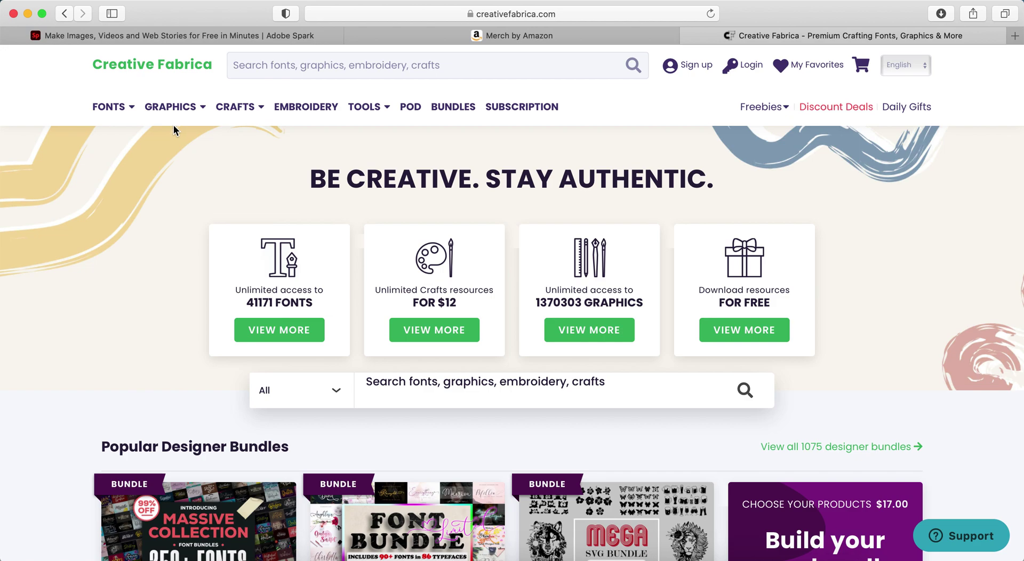
{"action": "left_click", "coordinate": [130, 36]}
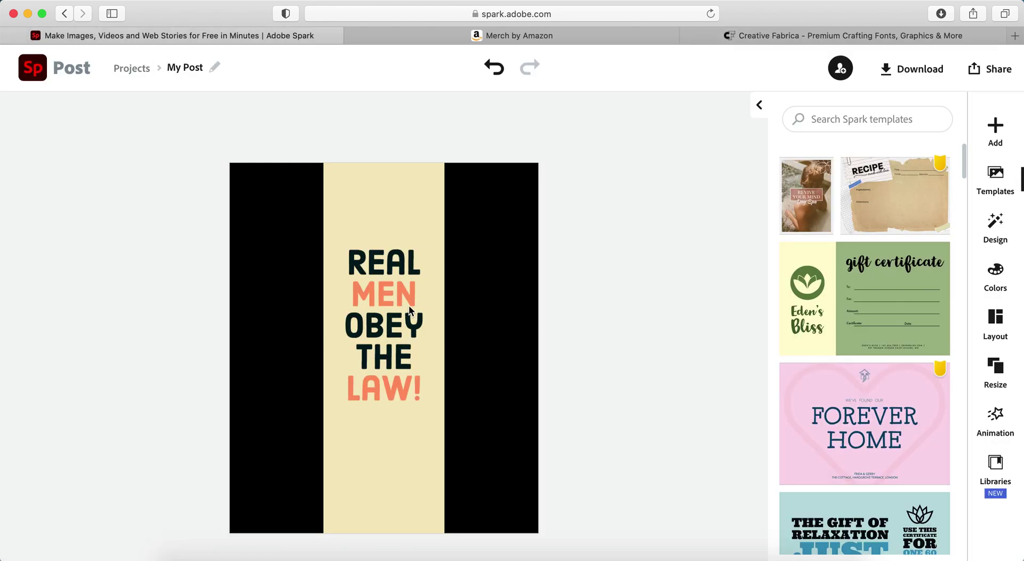
- Check the background types offered for a PNG download of the design, and leave without exporting
{"action": "left_click", "coordinate": [913, 70]}
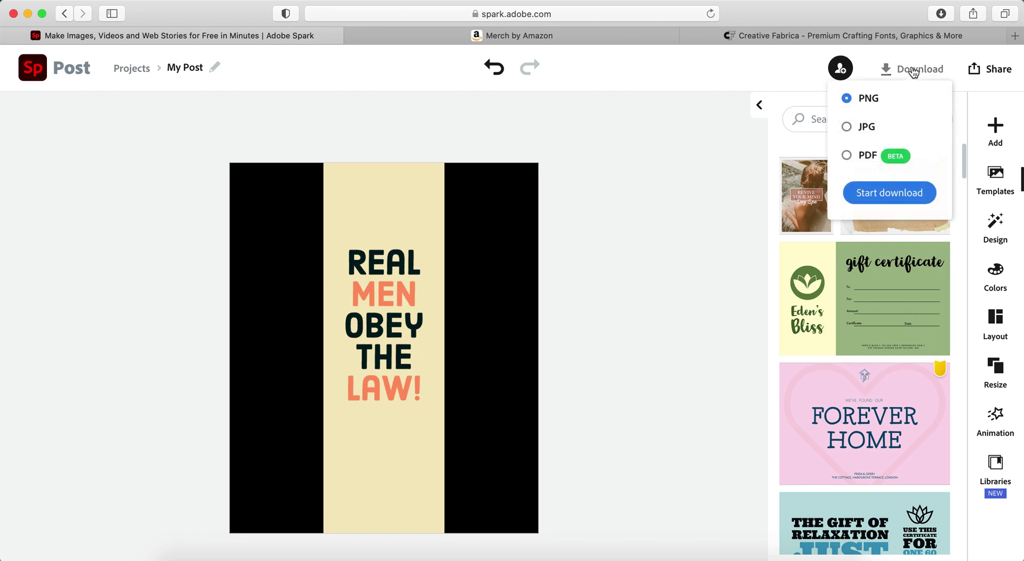
{"action": "left_click", "coordinate": [871, 191]}
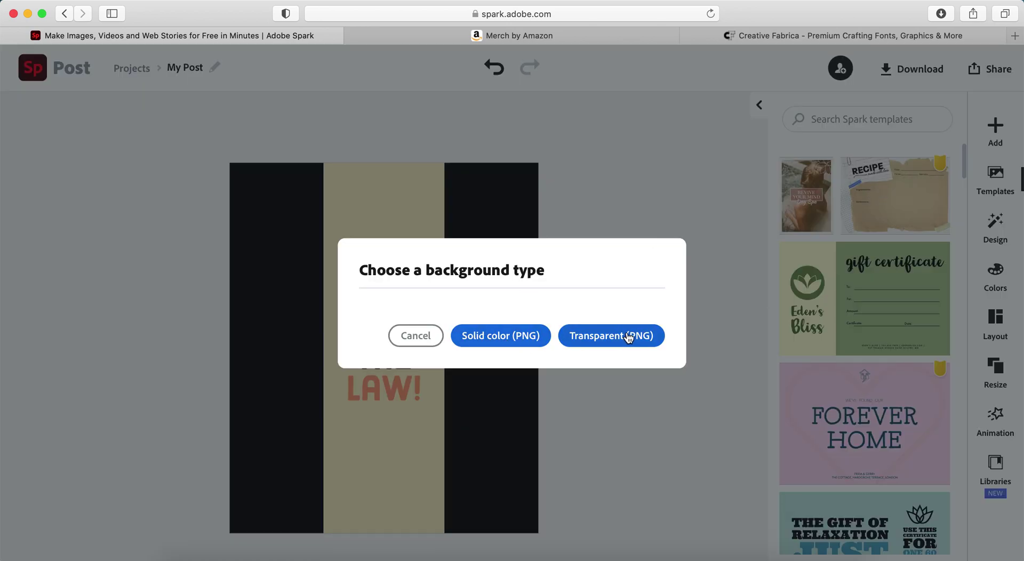
{"action": "left_click", "coordinate": [419, 336]}
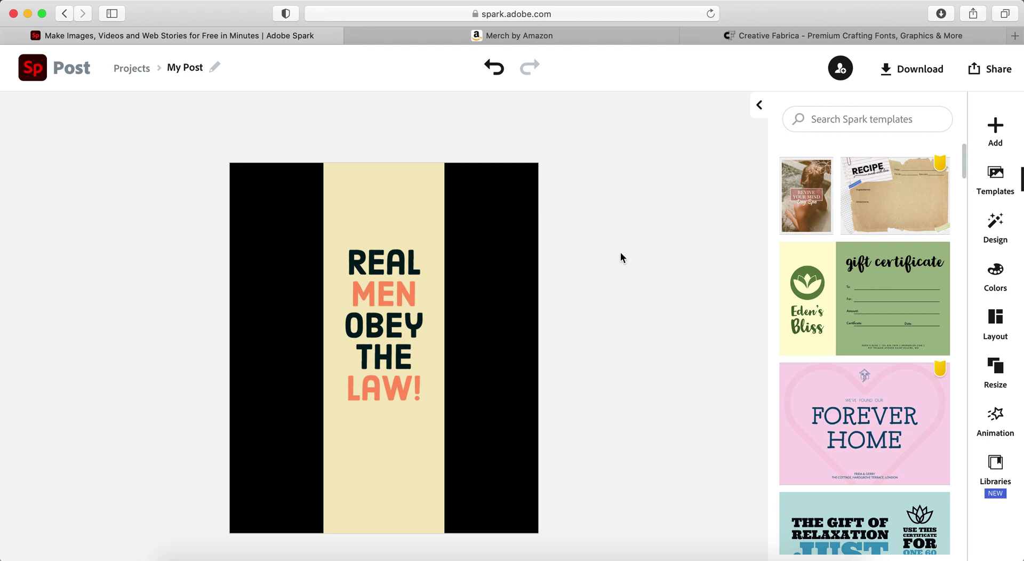
{"action": "left_click", "coordinate": [787, 36]}
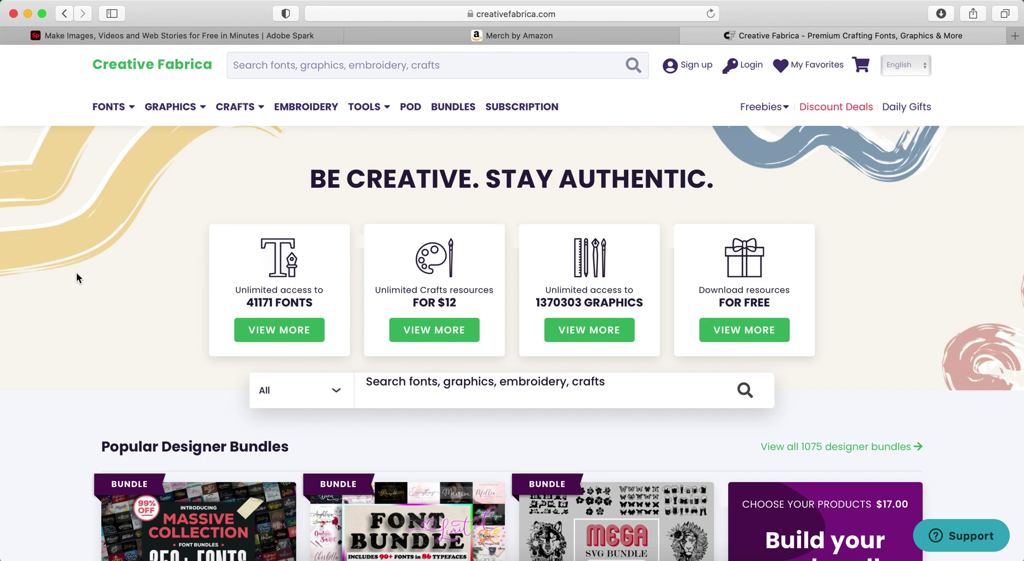
{"action": "left_click", "coordinate": [82, 36]}
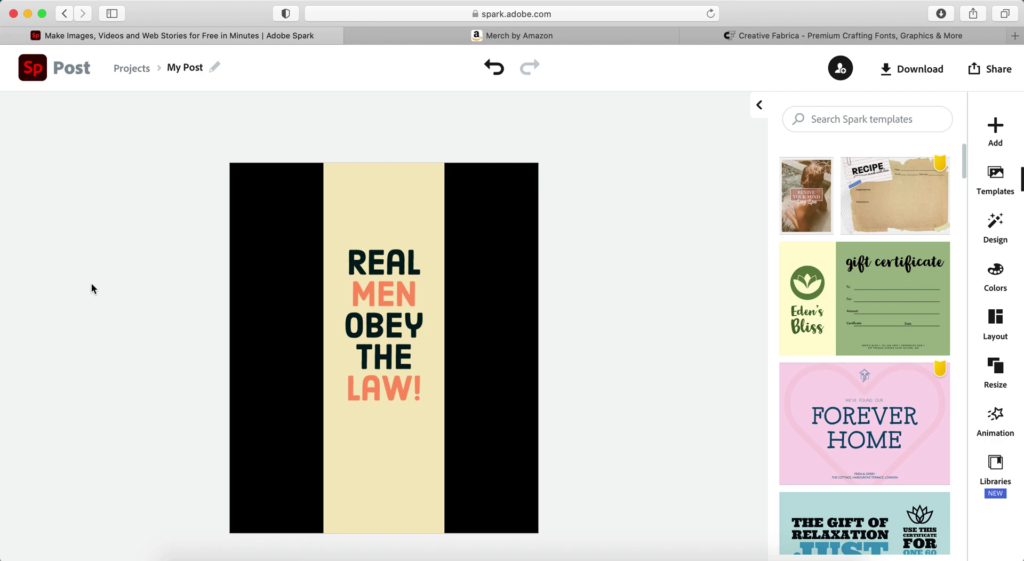